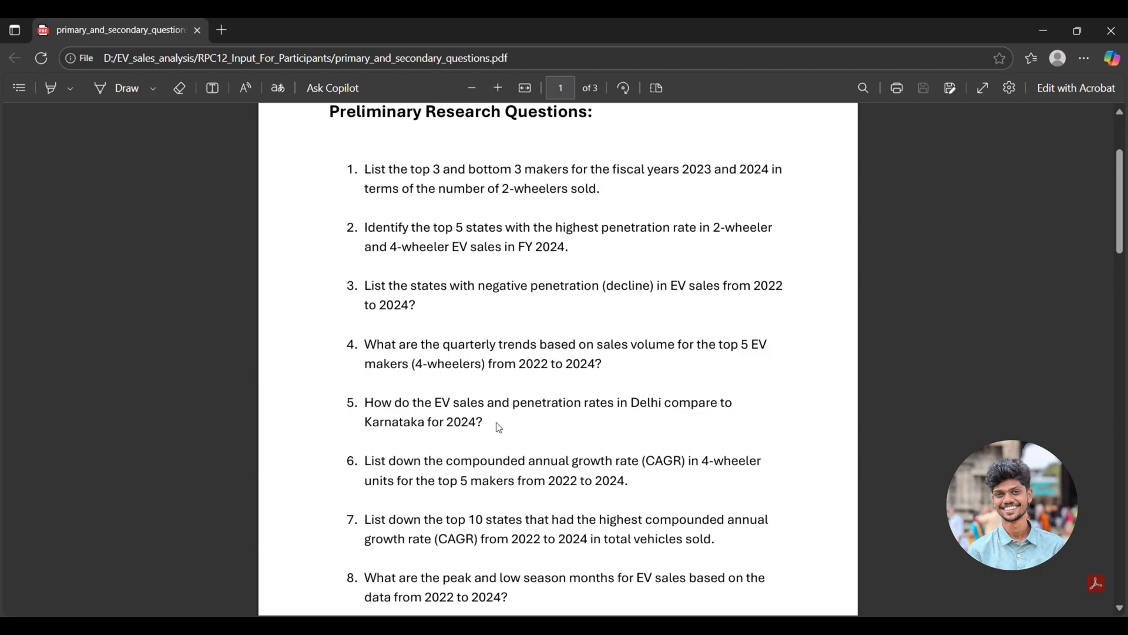
Step: Switch to Power BI and add an enlarged line and stacked column chart beside the bottom 5 states chart on States Analysis
left_click(822, 625)
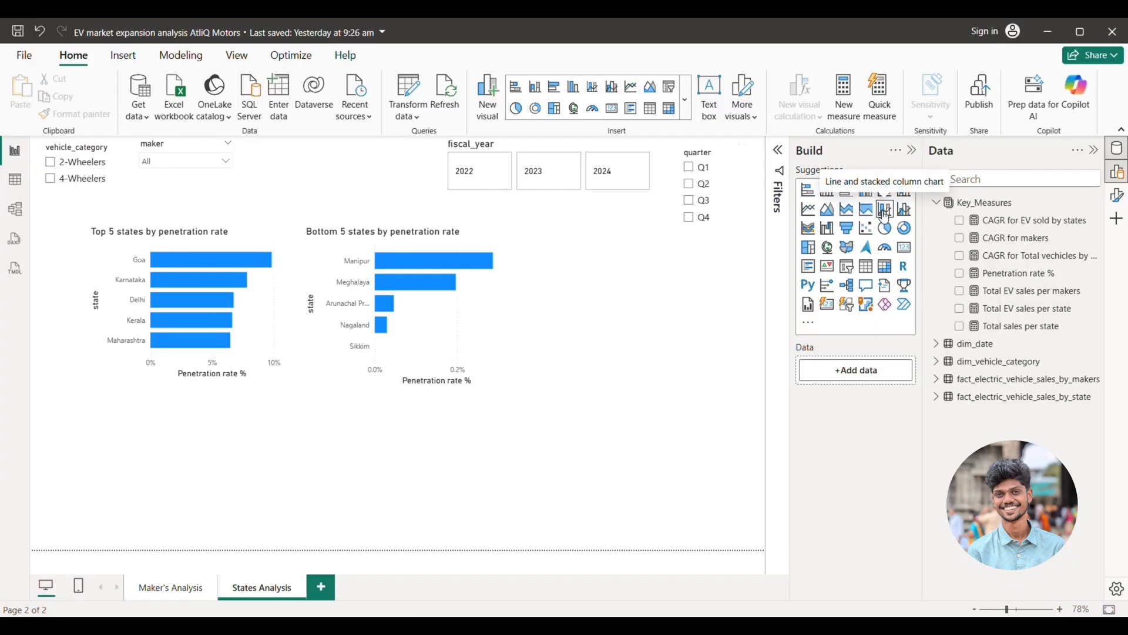
left_click(884, 212)
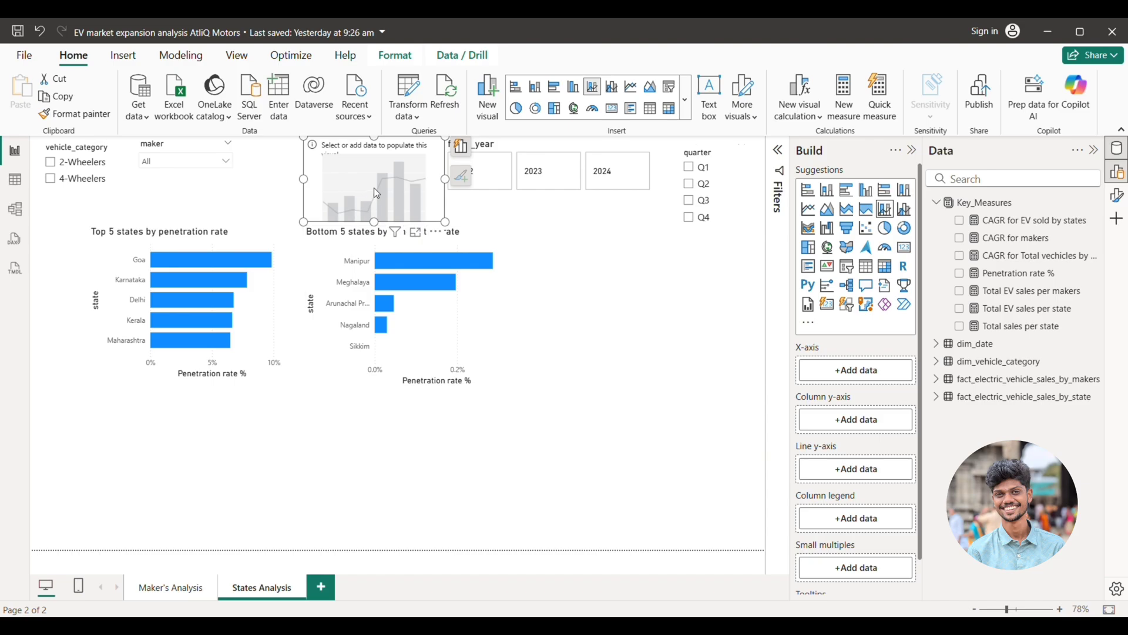
left_click_drag(377, 193, 643, 311)
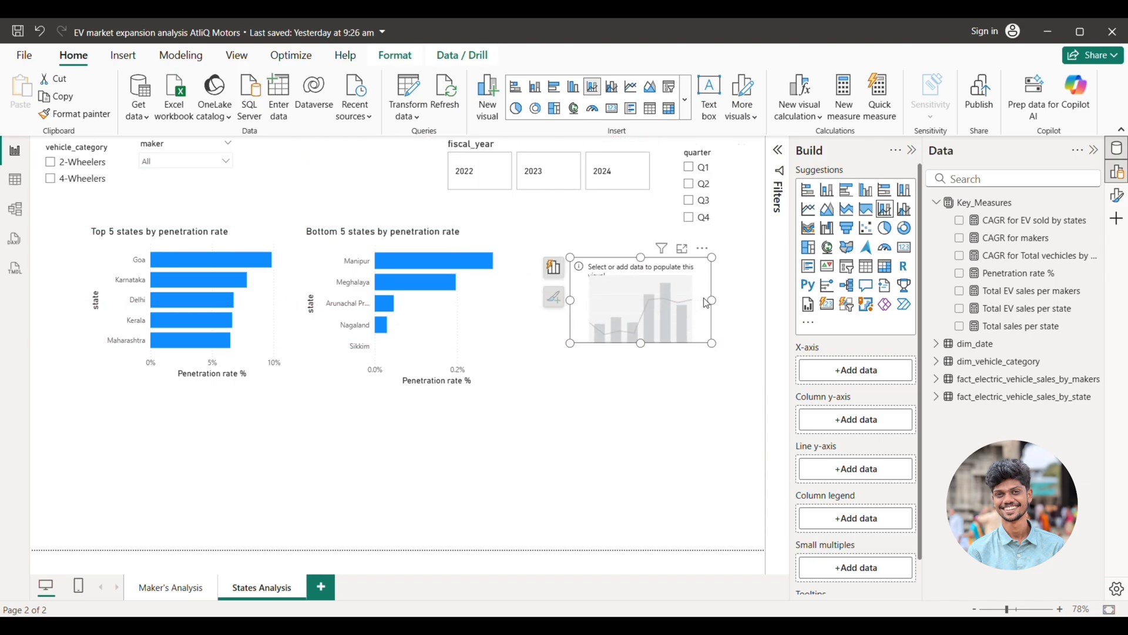
left_click_drag(711, 300, 744, 301)
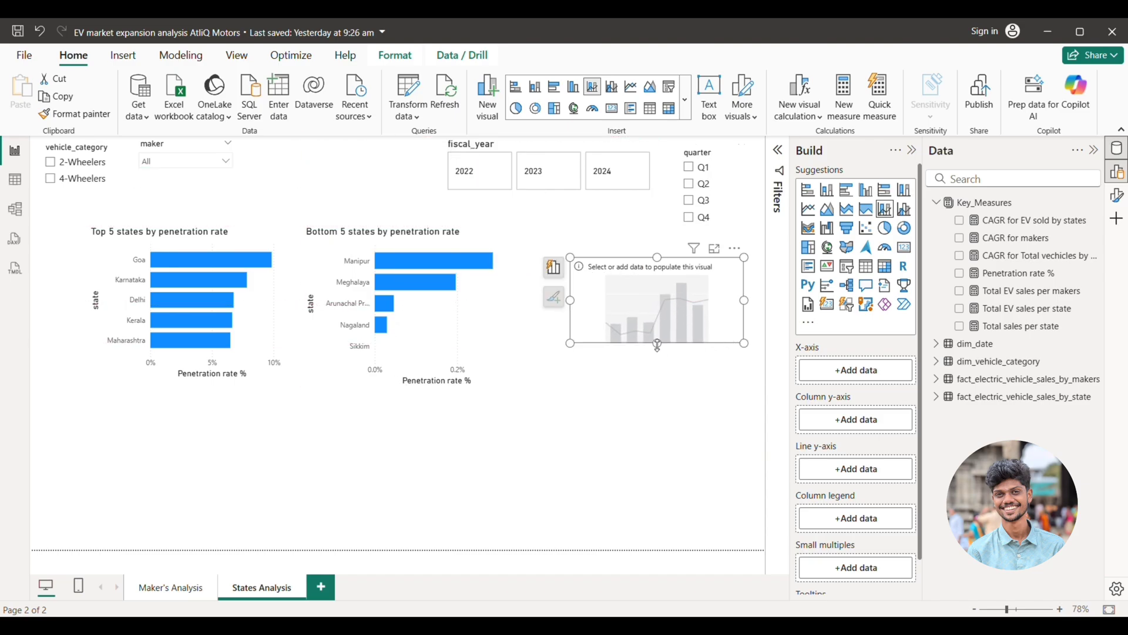
left_click_drag(657, 345, 646, 408)
left_click_drag(664, 343, 646, 329)
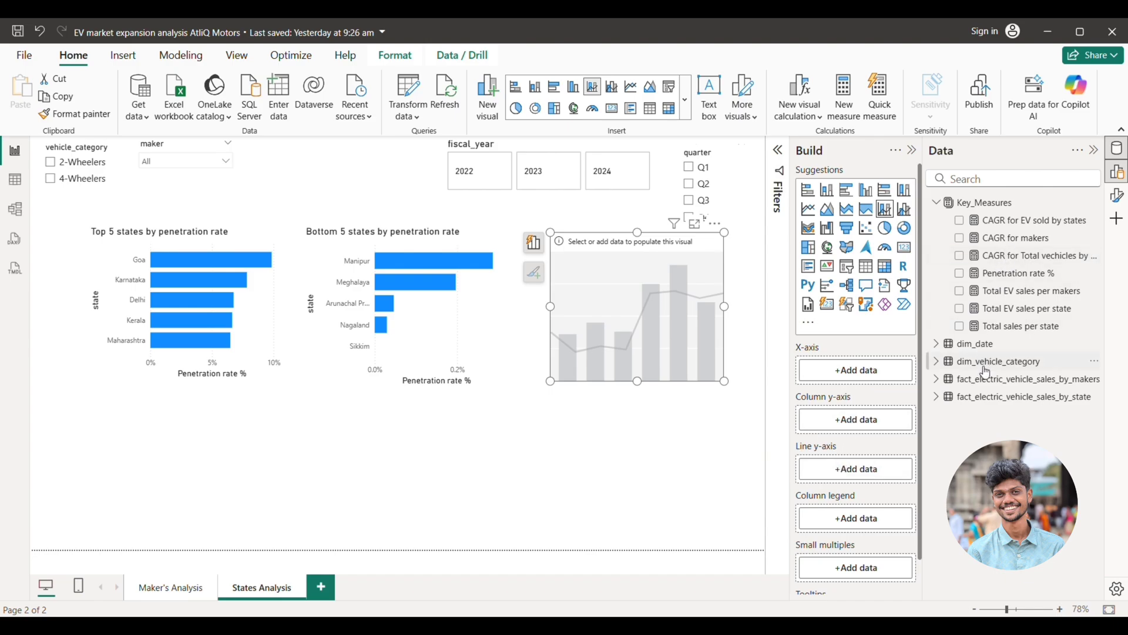
Step: Assign state to the combo chart's X-axis, Total EV sales per state to its column y-axis and Penetration rate % to its line y-axis
left_click(937, 397)
left_click_drag(999, 448, 877, 385)
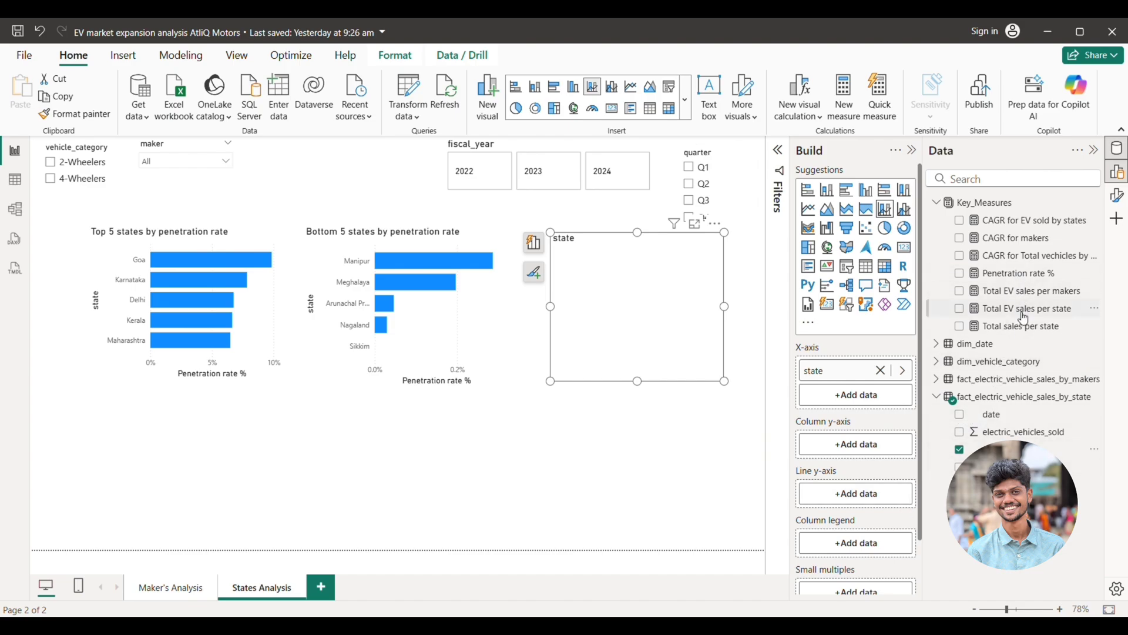
left_click_drag(1025, 316, 874, 450)
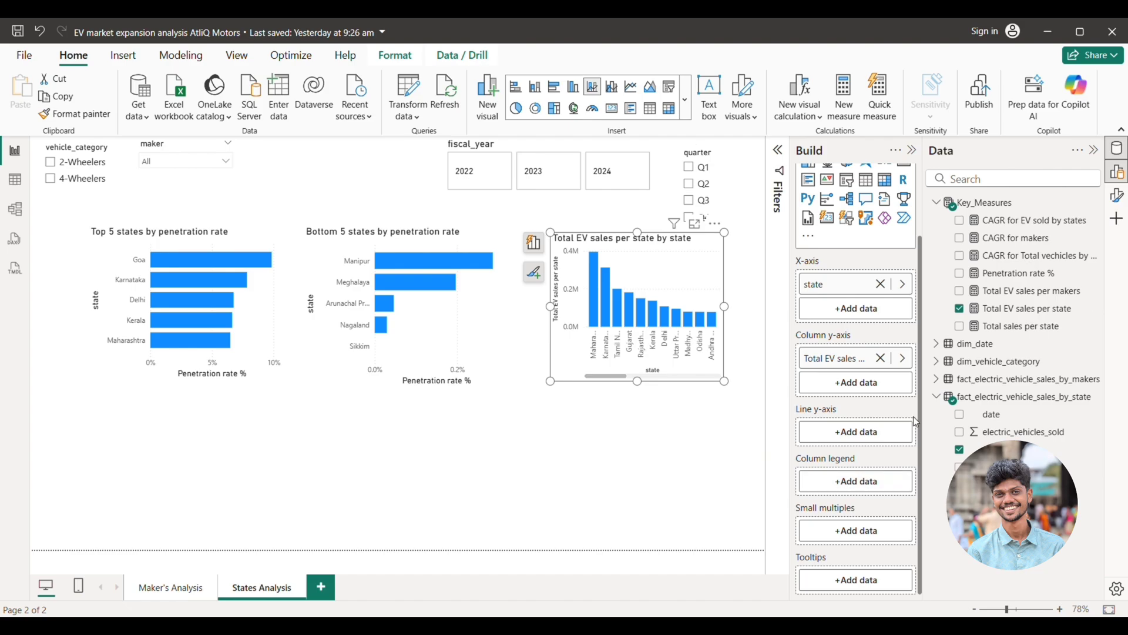
mouse_move(999, 279)
left_mouse_down()
mouse_move(872, 406)
mouse_move(861, 433)
left_mouse_up()
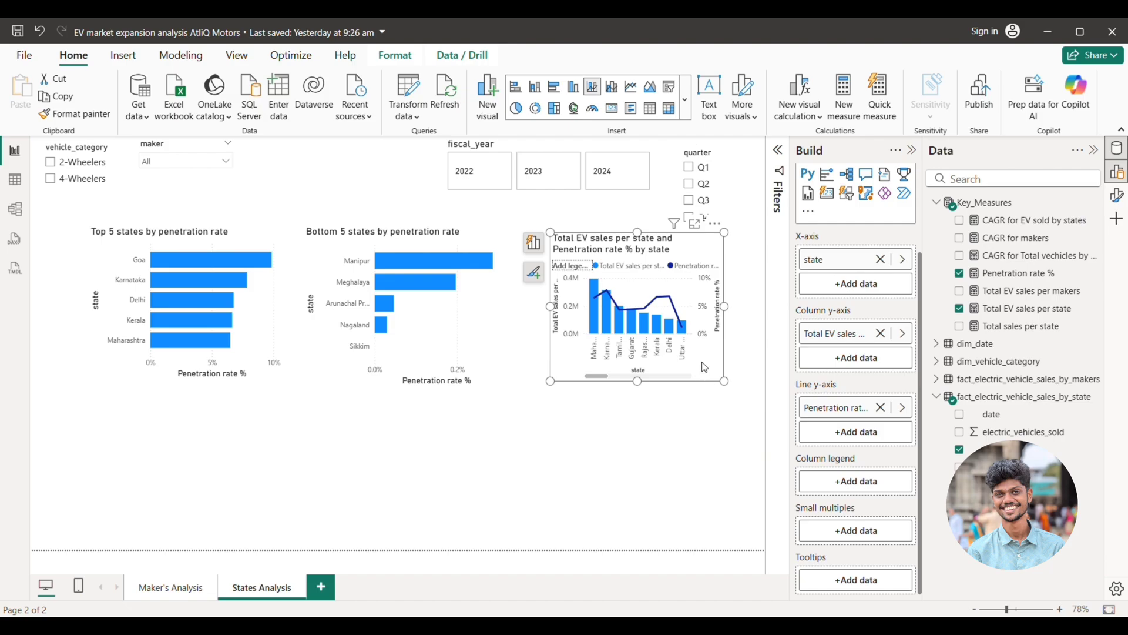
Step: Filter the combo chart's state field to Karnataka and Delhi only
left_click(780, 154)
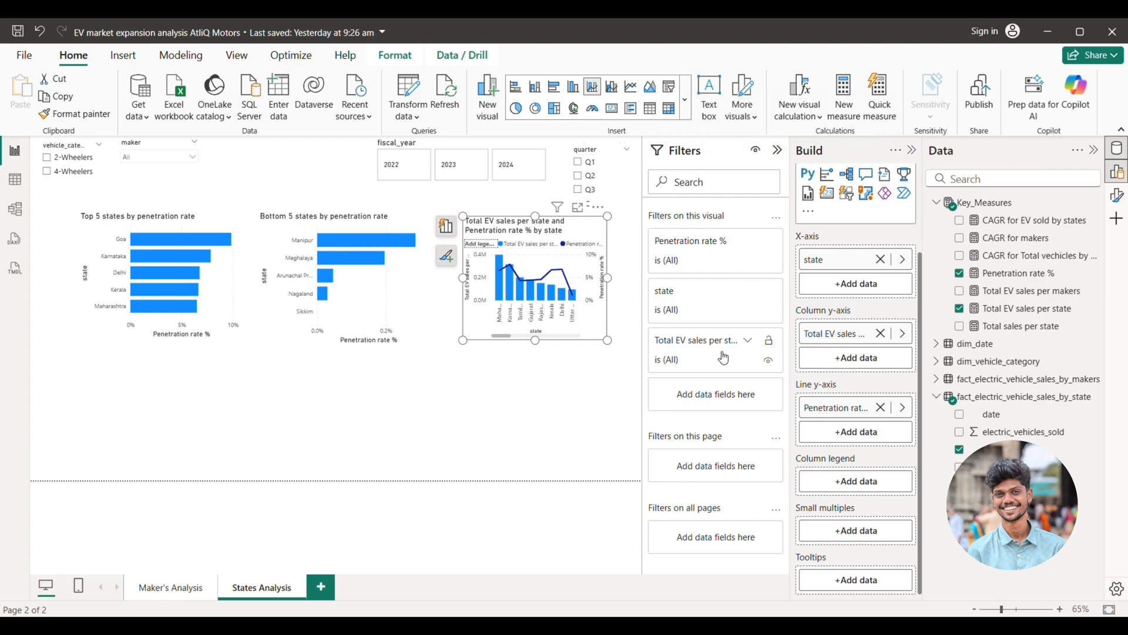
left_click(745, 302)
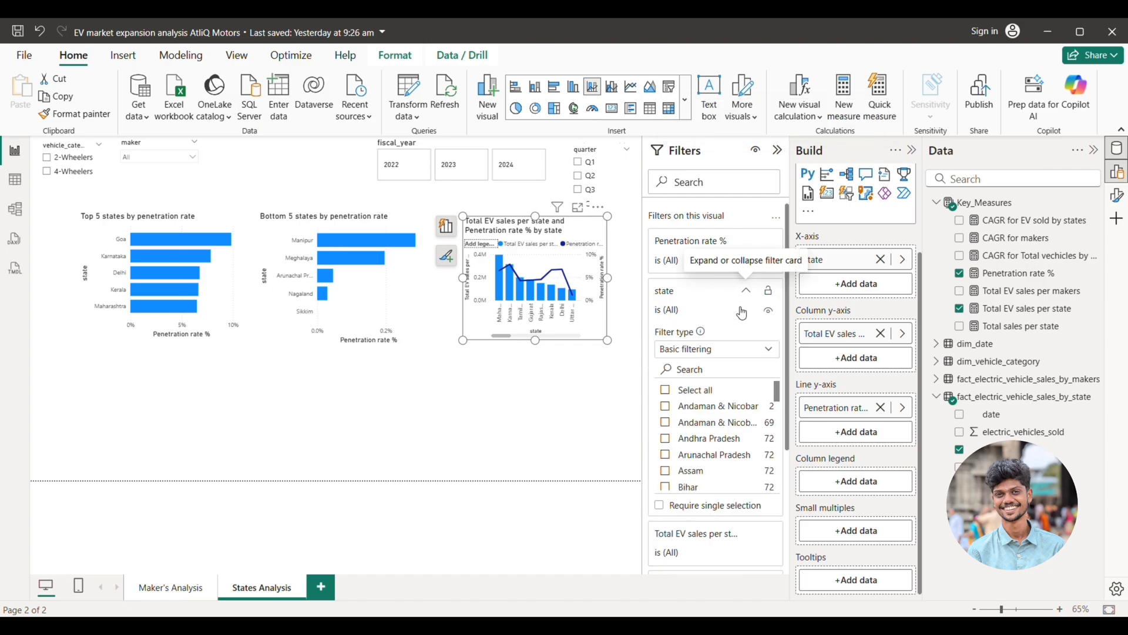
left_click(710, 370)
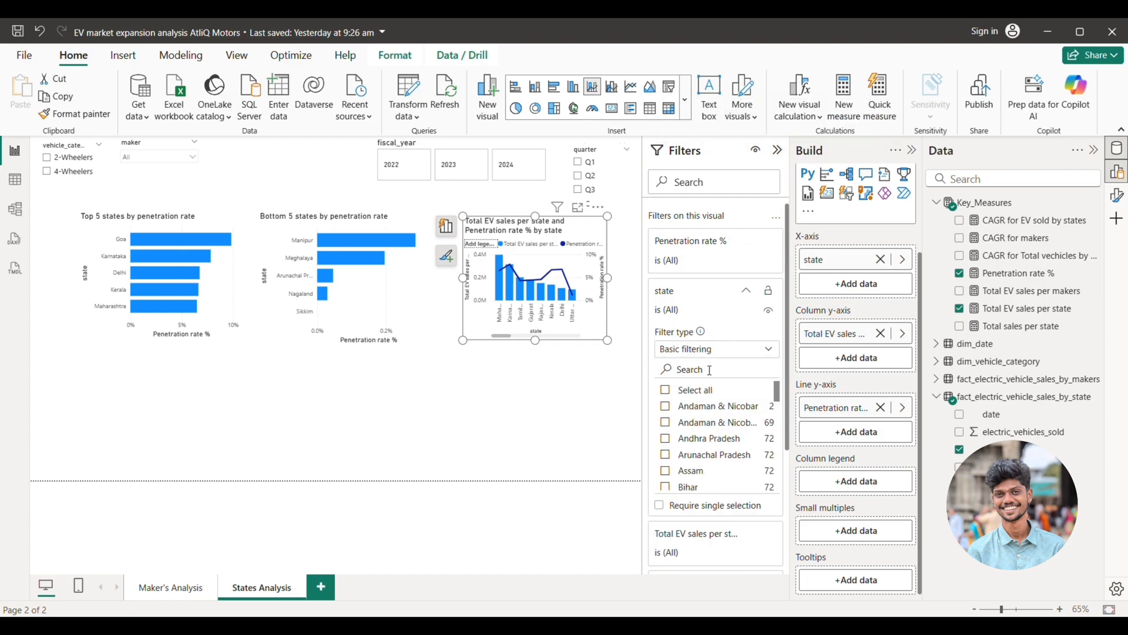
type("kar")
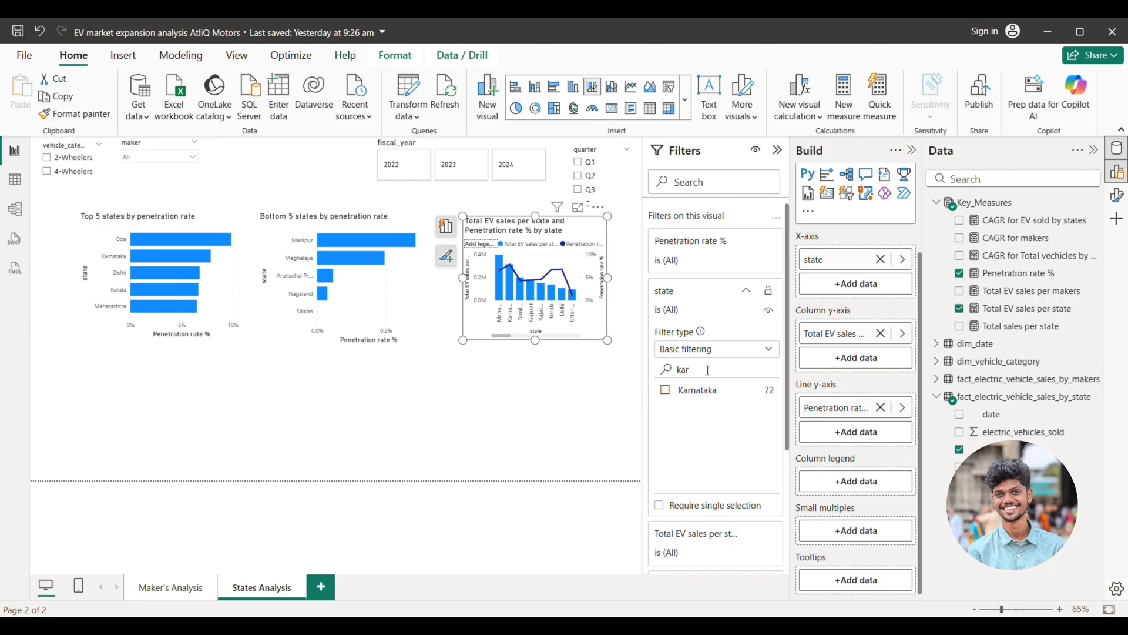
left_click(665, 391)
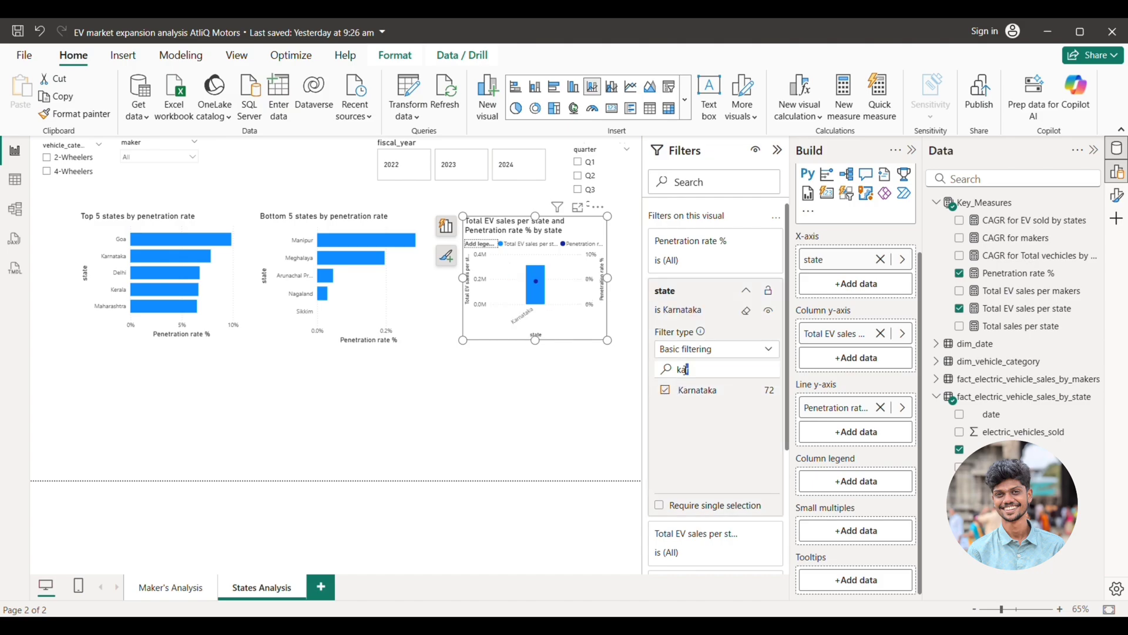
key("BackSpace")
key("BackSpace")
key("BackSpace")
type("de")
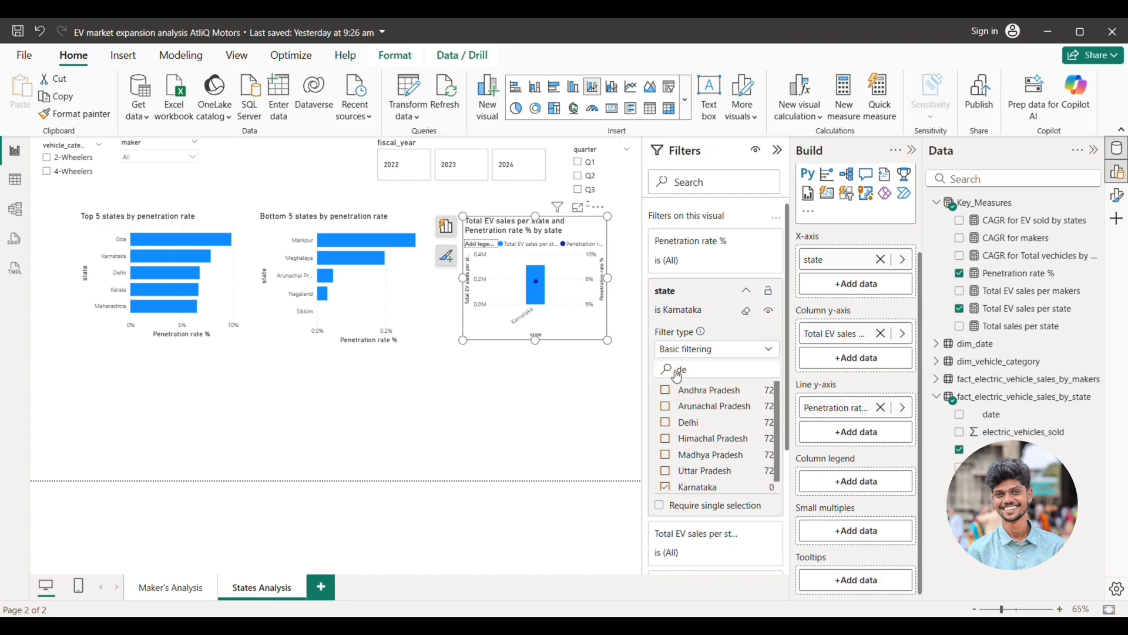
left_click(665, 422)
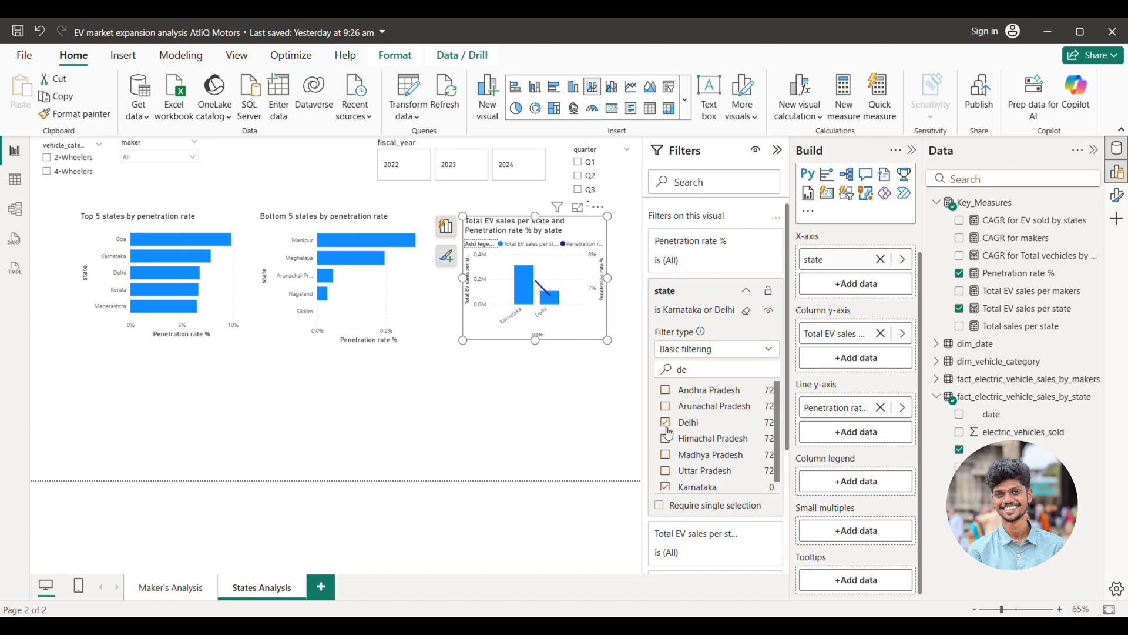
left_click(554, 399)
Step: Turn off the Y-axis values of the Karnataka and Delhi combo chart and turn on its data labels
left_click(548, 279)
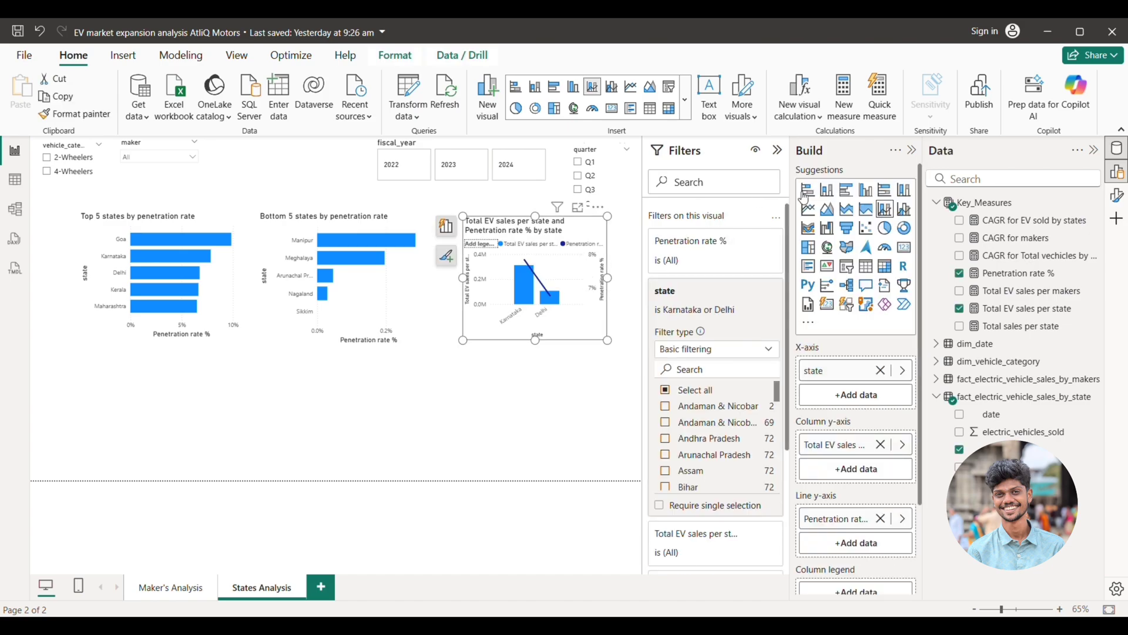
left_click(1117, 195)
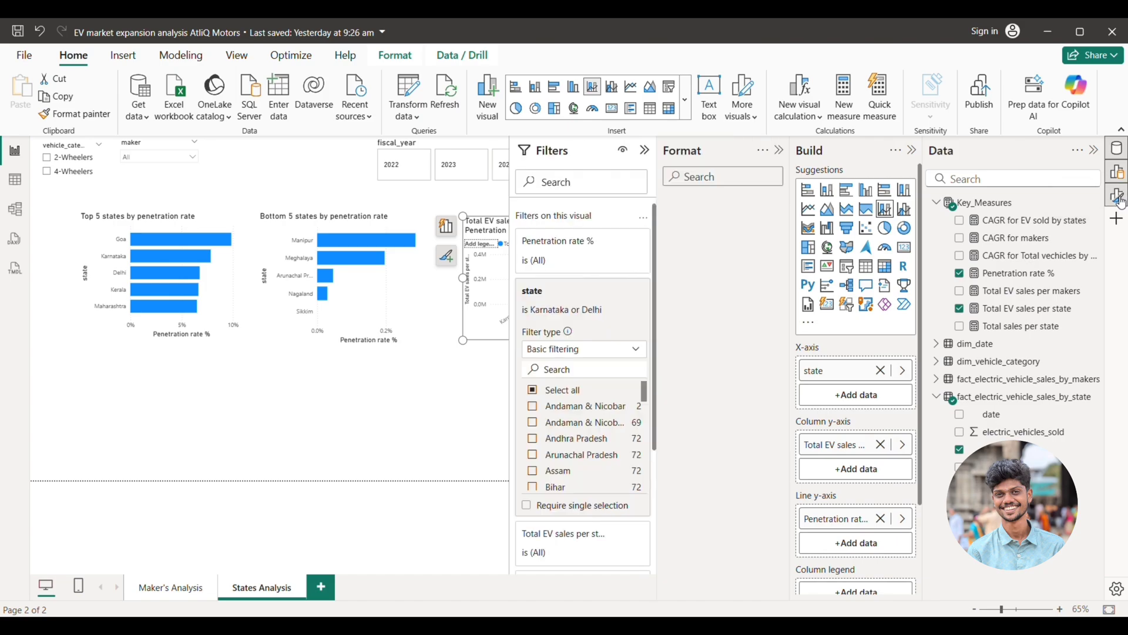
left_click(645, 150)
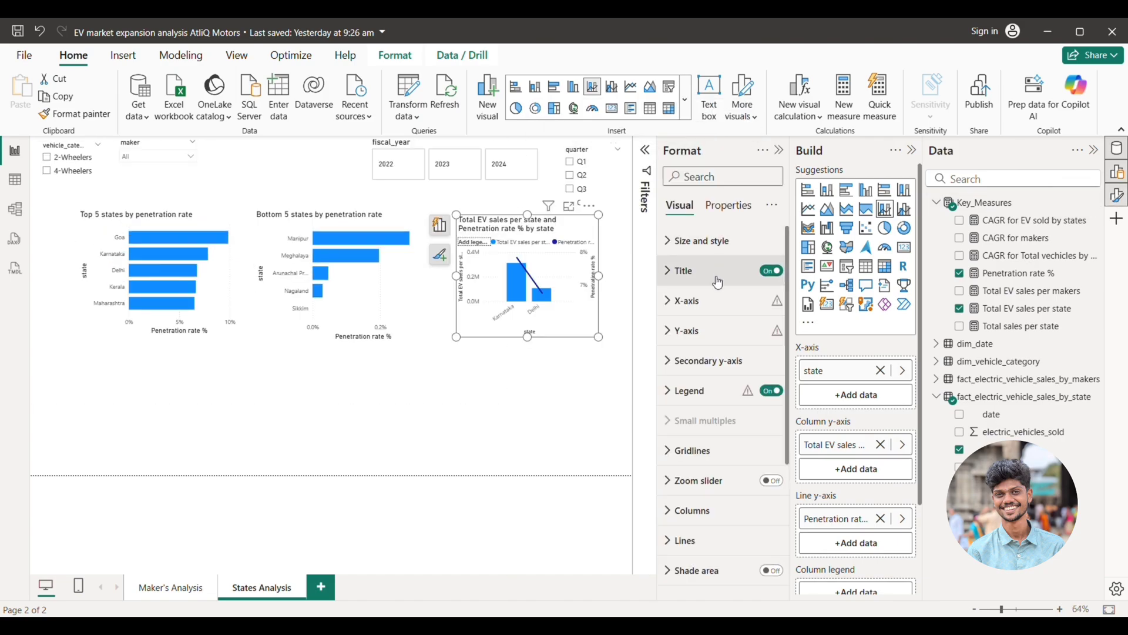
left_click(714, 331)
scroll(752, 389, "down", 3)
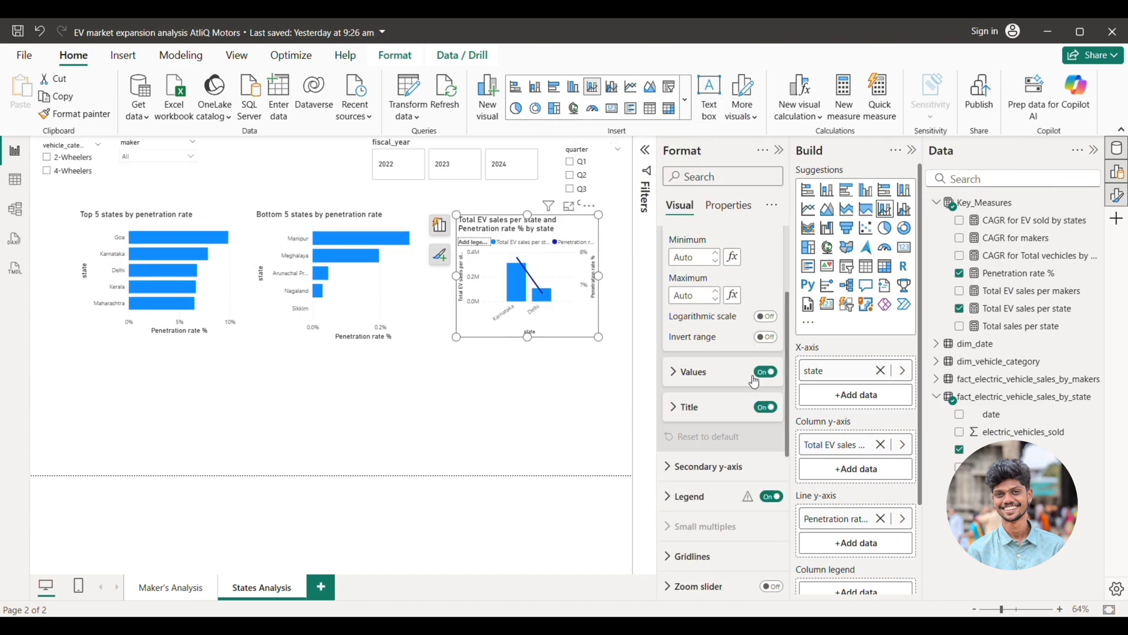
left_click(766, 372)
scroll(715, 386, "down", 2)
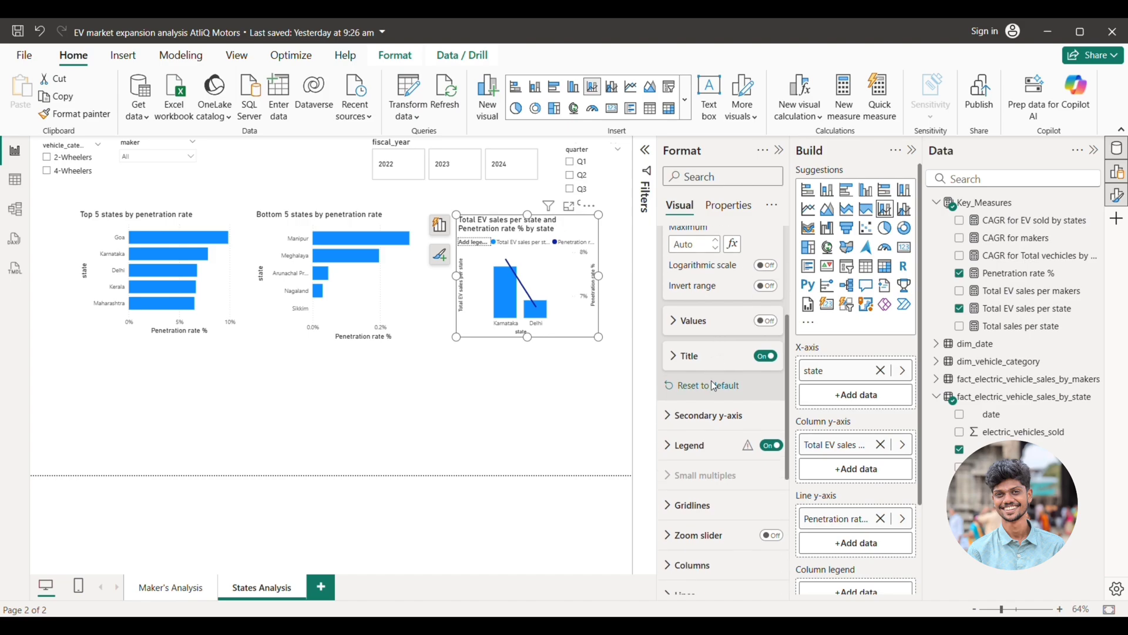
scroll(715, 386, "down", 5)
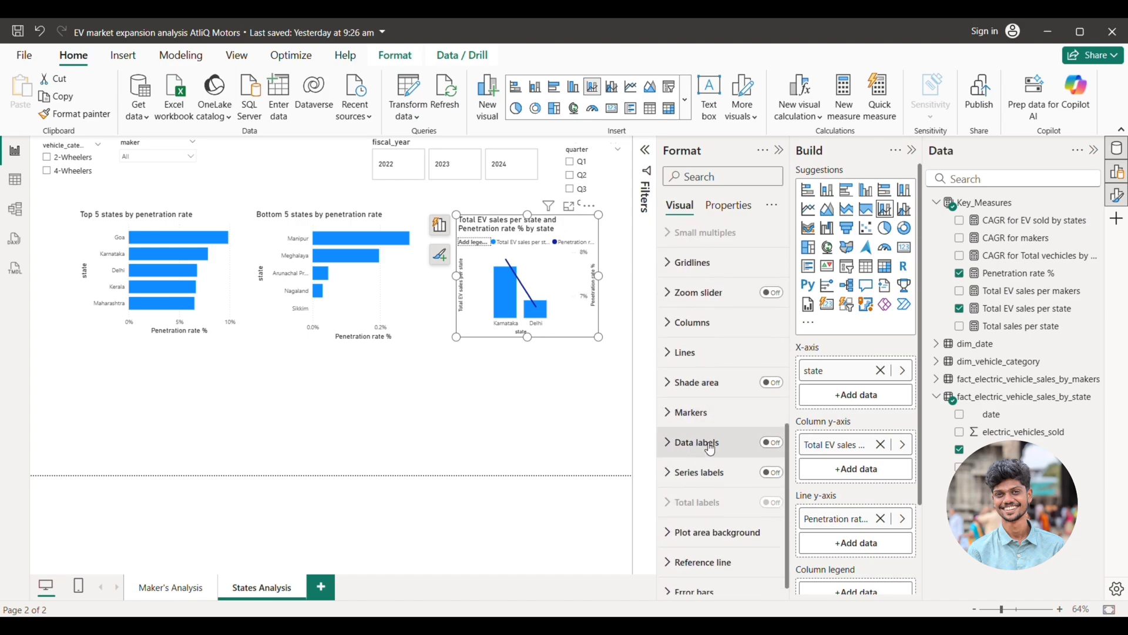
left_click(770, 444)
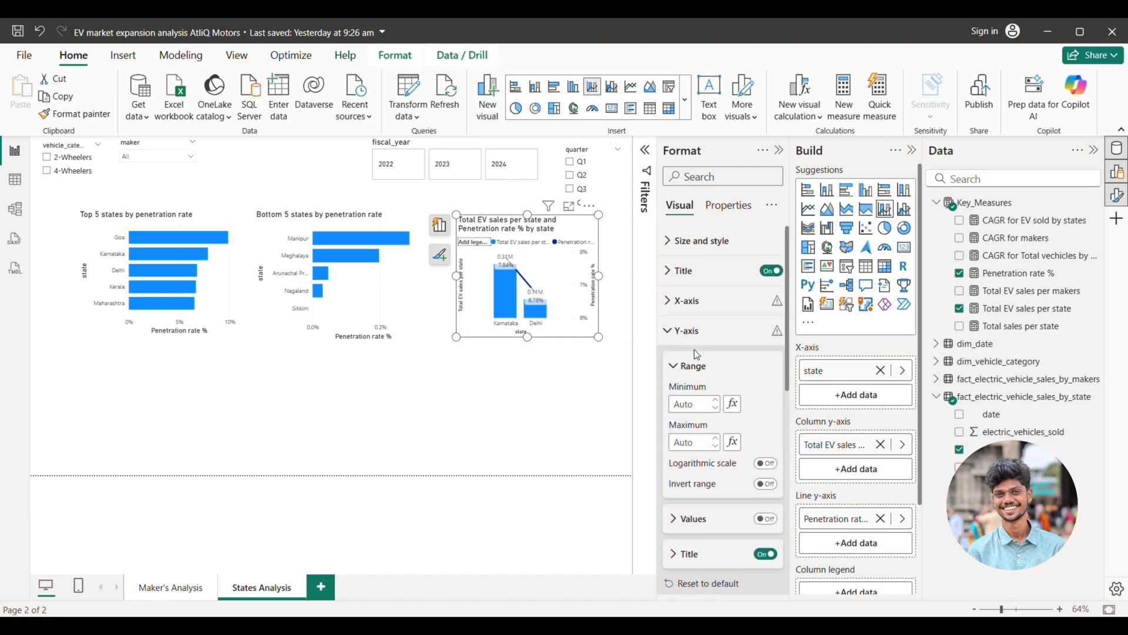
Step: Turn off the combo chart's Y-axis title and close the formatting options
scroll(699, 364, "down", 2)
left_click(767, 481)
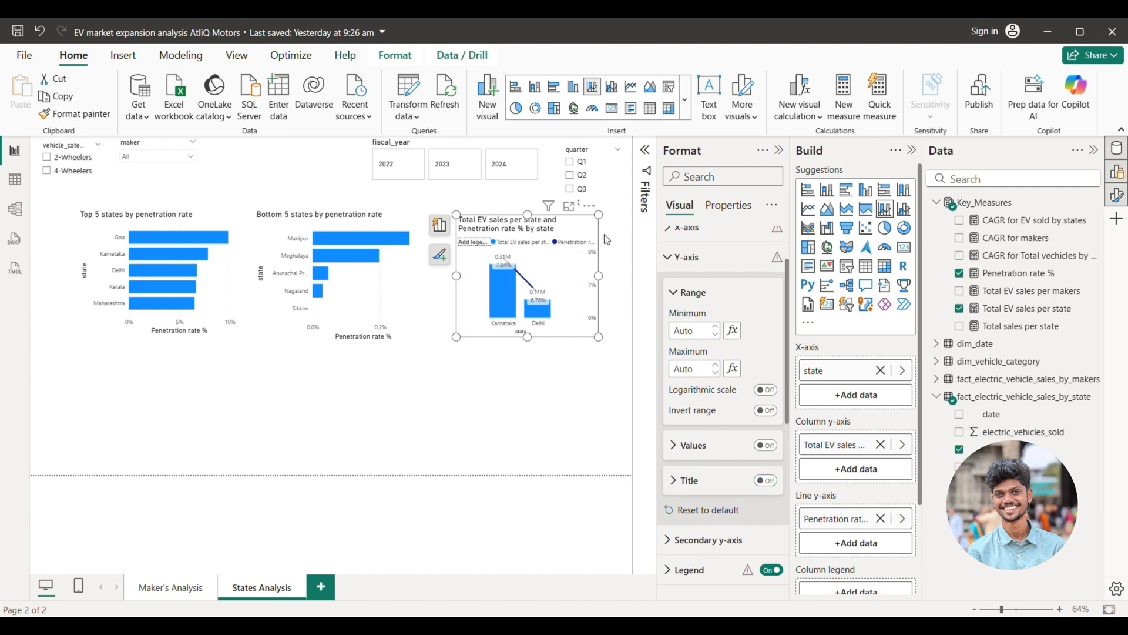
left_click(779, 151)
left_click(615, 400)
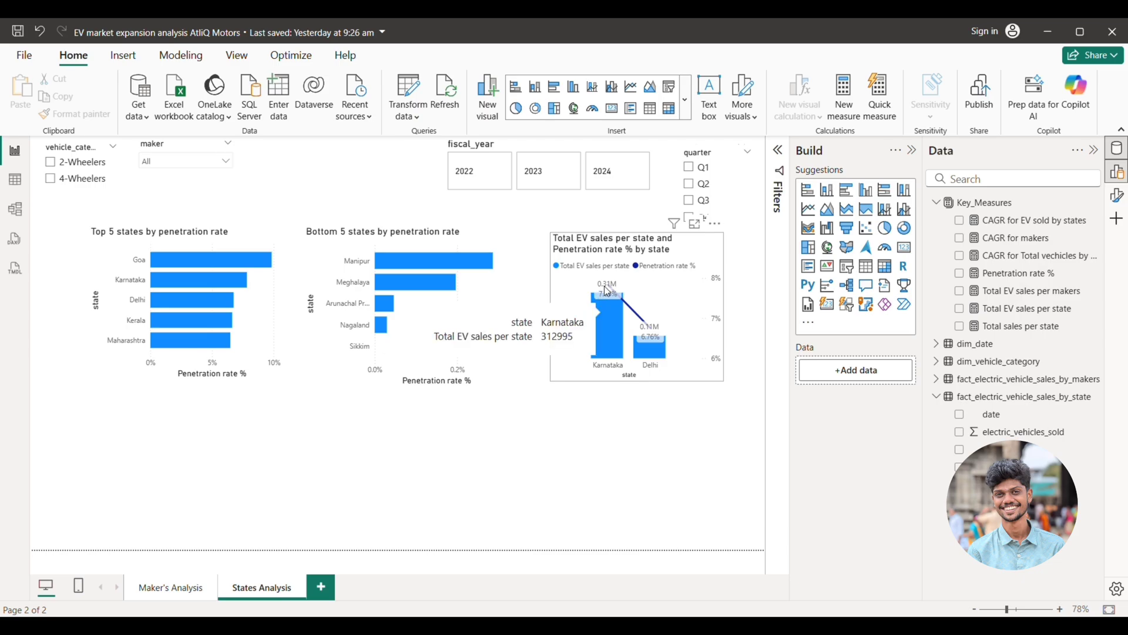
Step: Set the display units of the combo chart's data label values to Thousands for the Total EV sales per state series
mouse_move(646, 347)
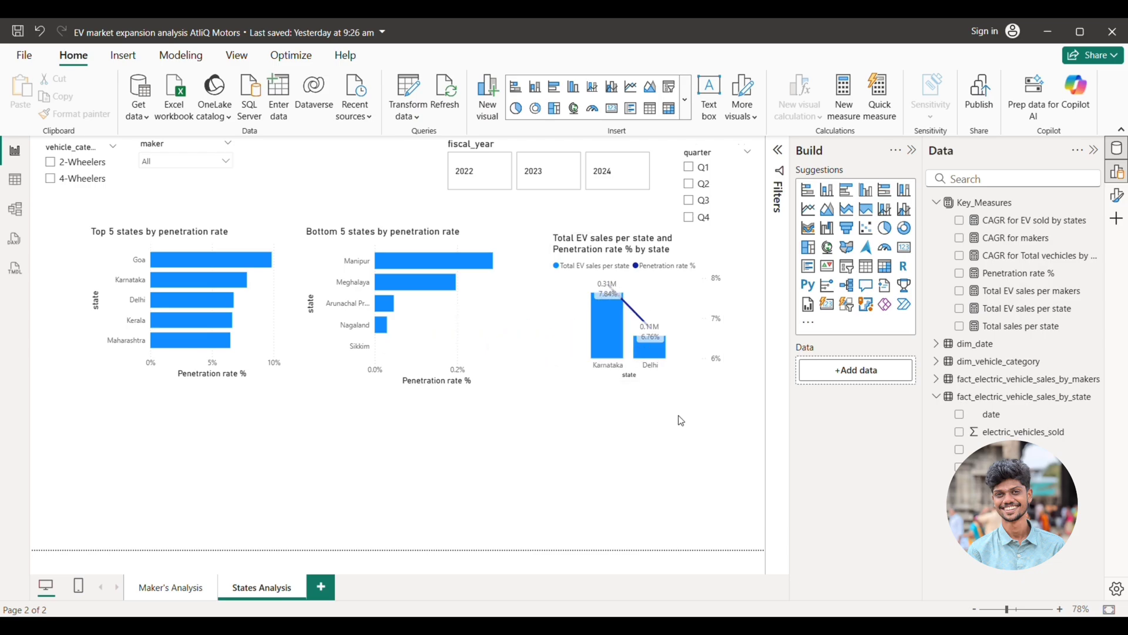
left_click(695, 359)
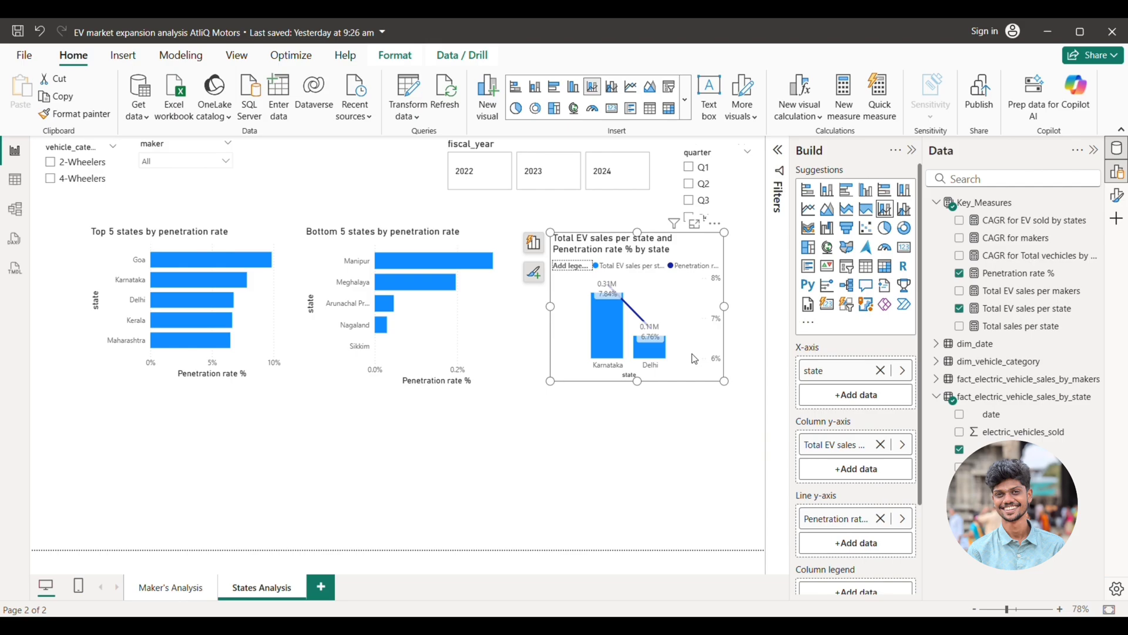
left_click(1117, 196)
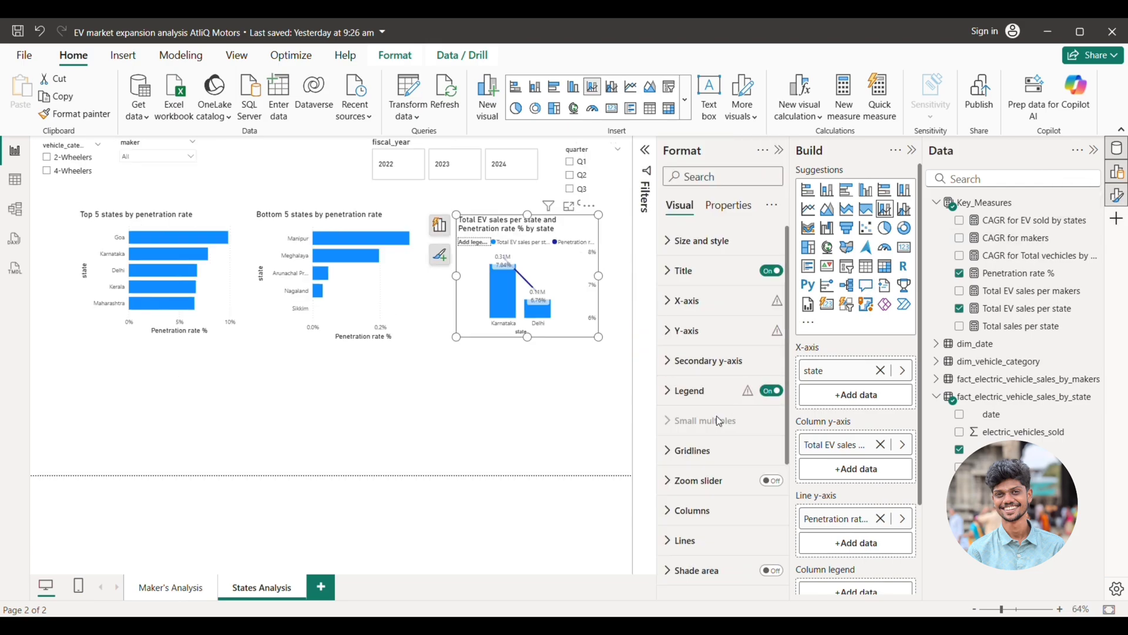
scroll(717, 415, "down", 5)
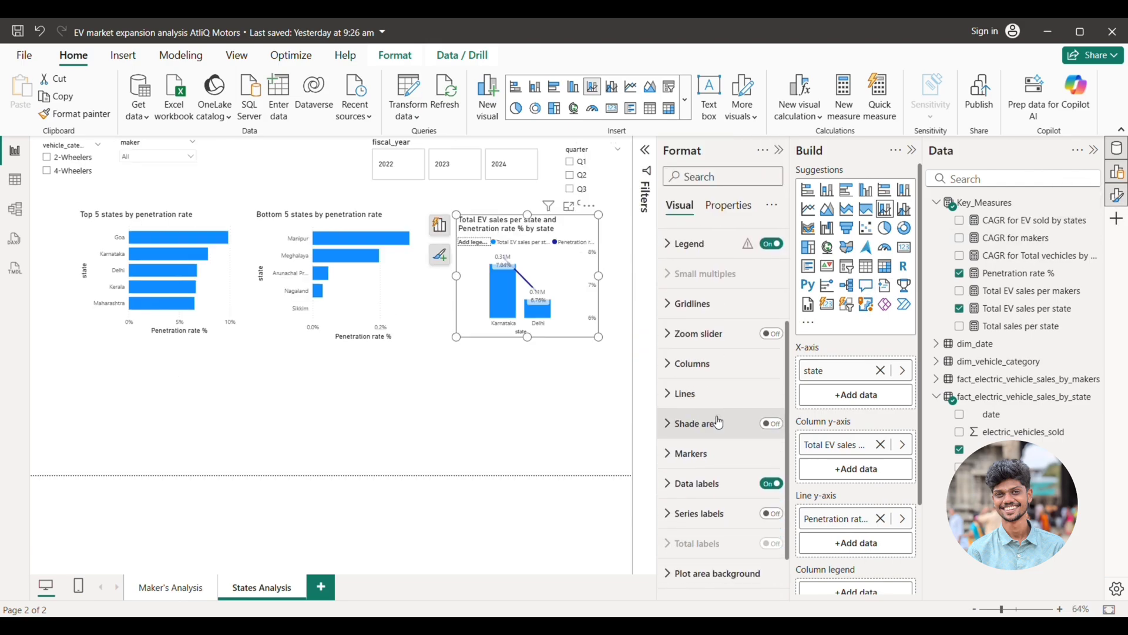
left_click(724, 485)
scroll(727, 452, "down", 3)
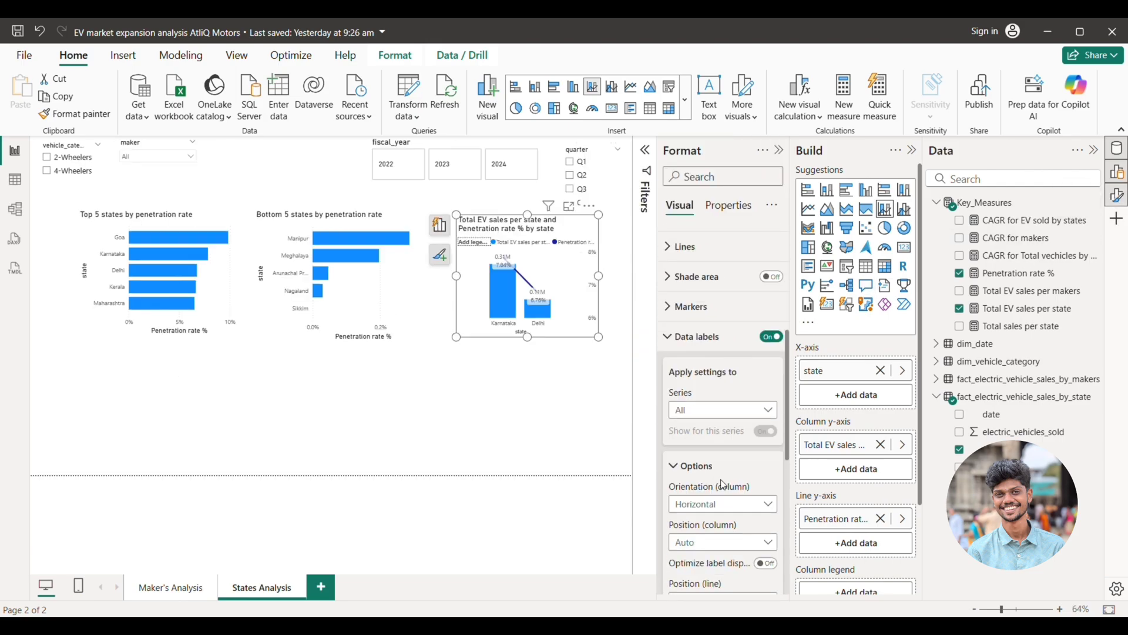
left_click(729, 416)
left_click(724, 448)
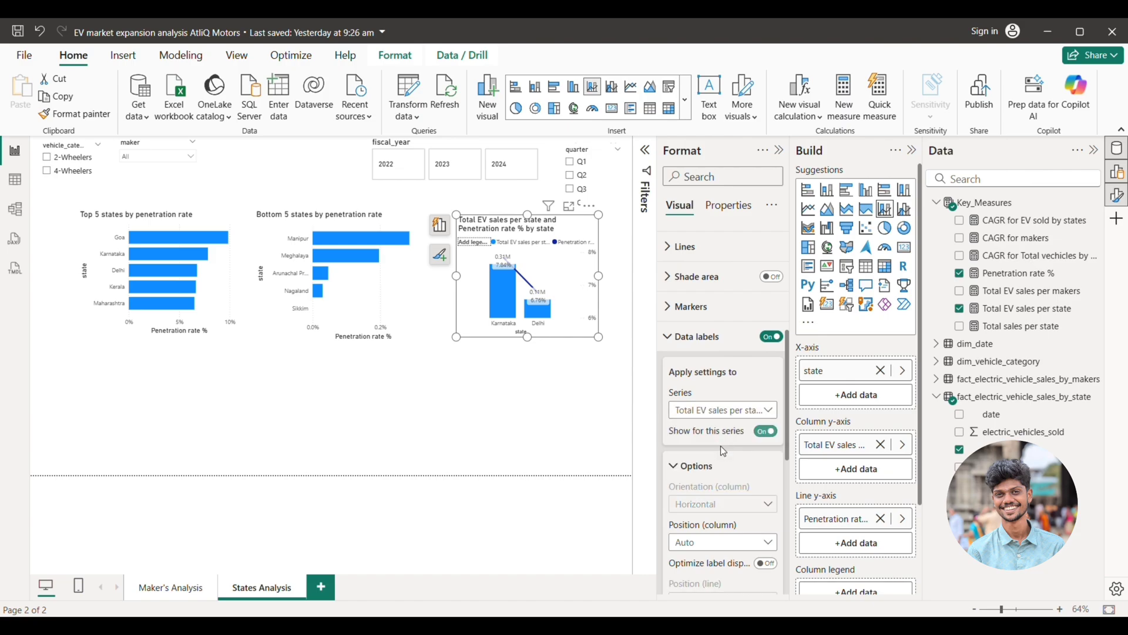
scroll(723, 451, "down", 5)
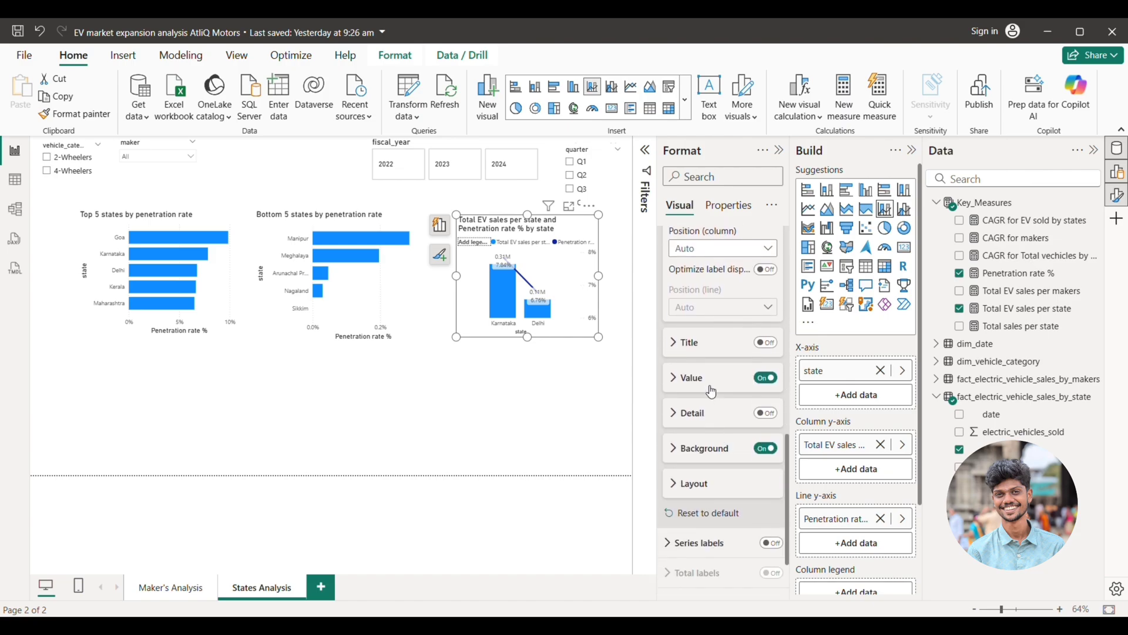
left_click(690, 386)
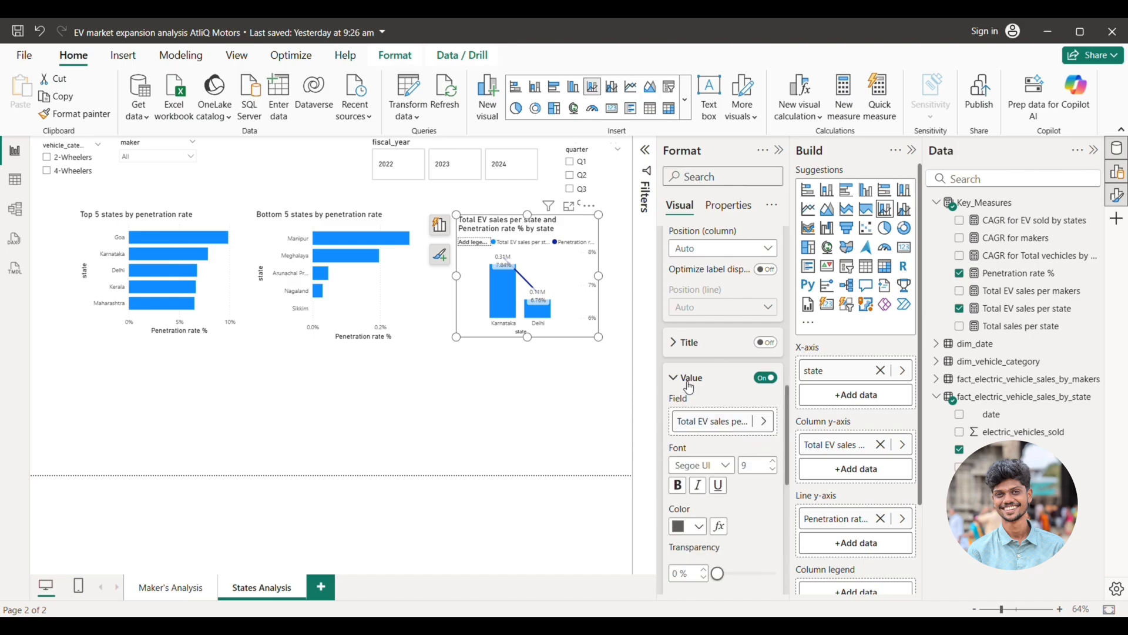
scroll(690, 387, "down", 4)
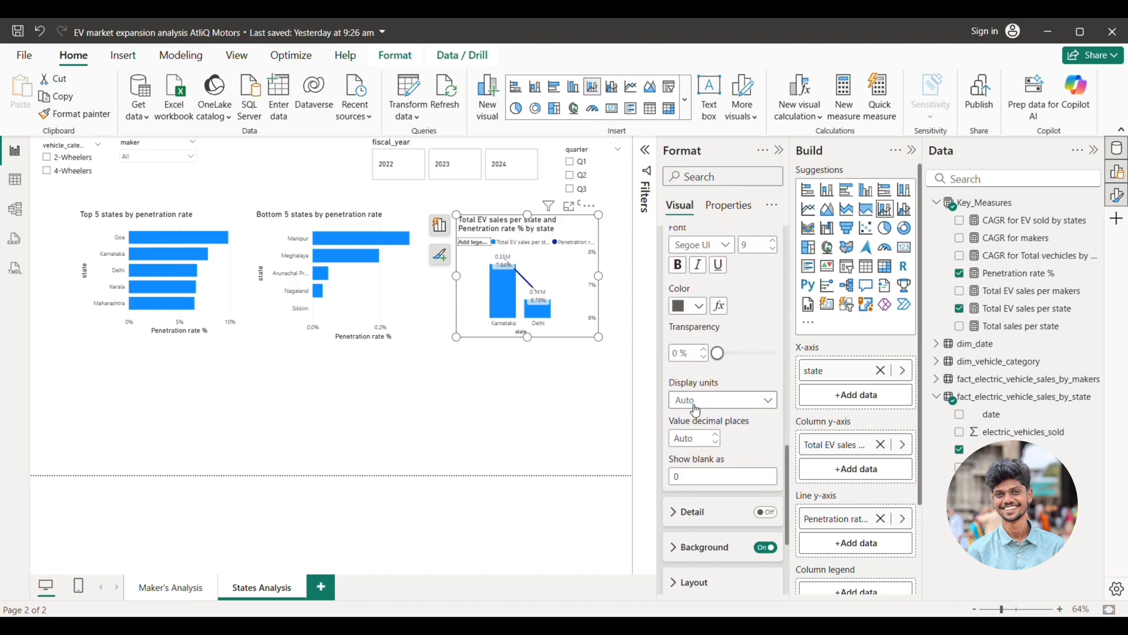
left_click(697, 406)
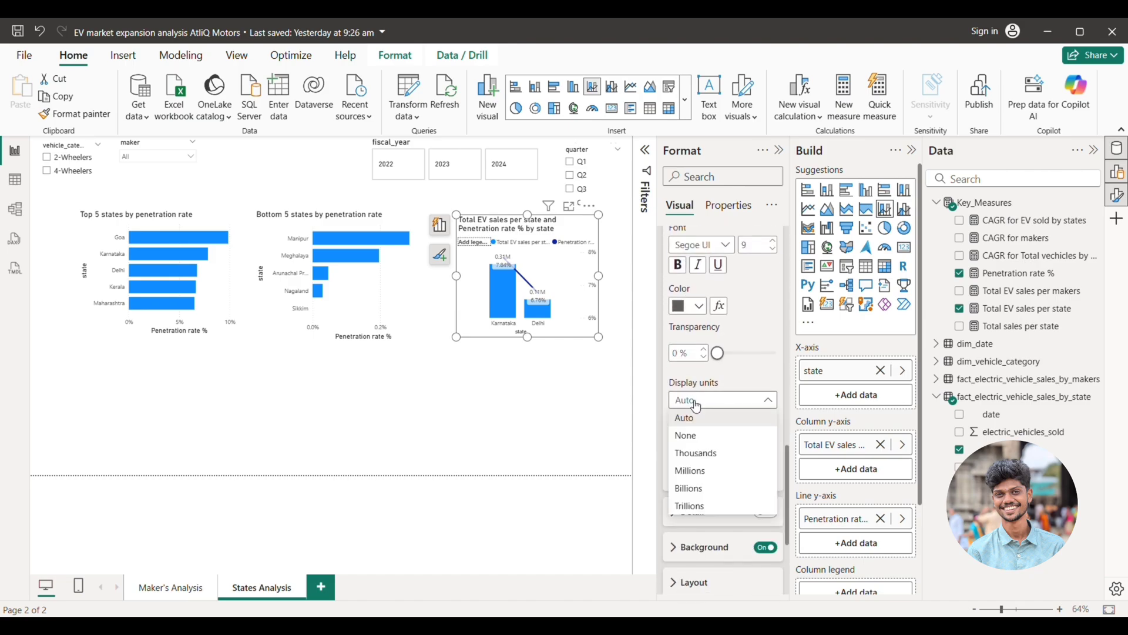
left_click(698, 453)
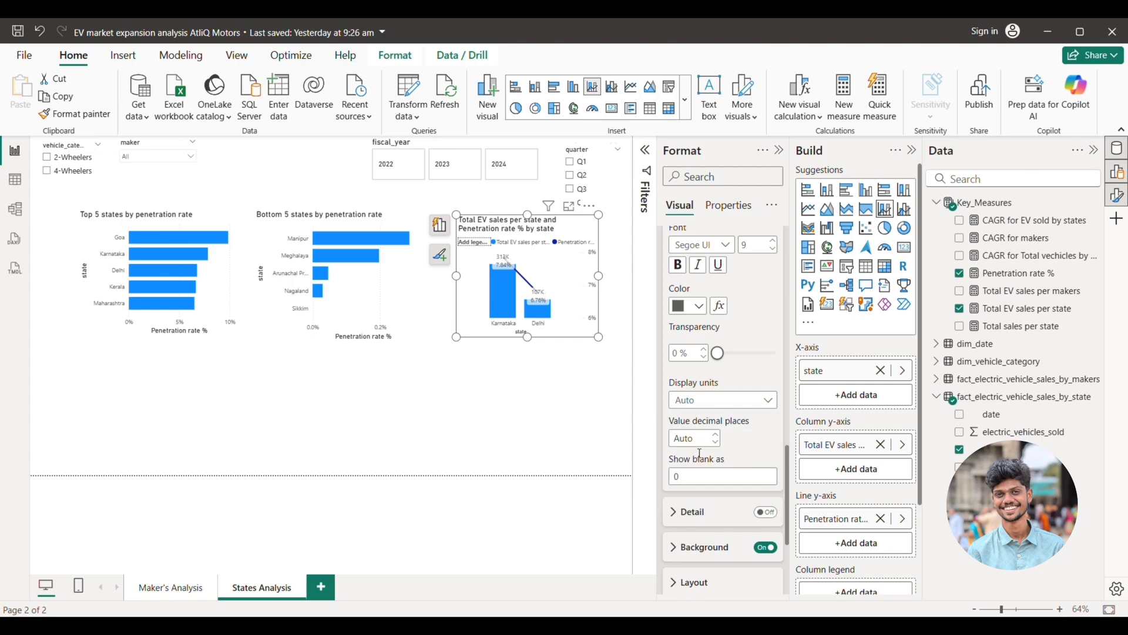
Step: Close the chart's formatting and build options and examine the Karnataka and Delhi combo chart in focus mode before returning to the report
left_click(780, 150)
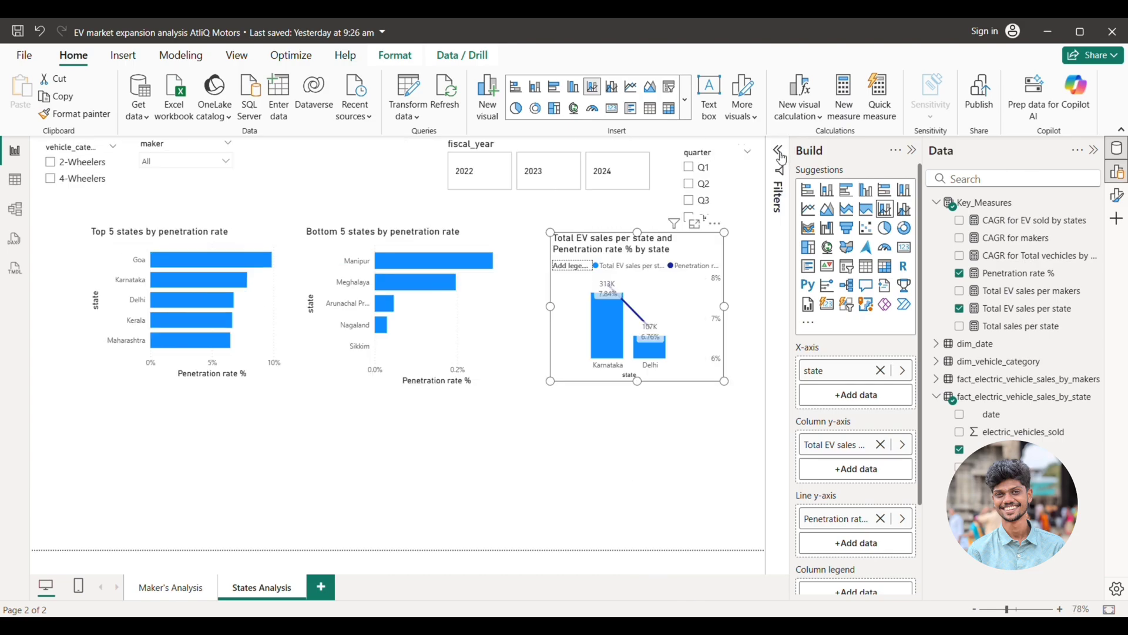
left_click(912, 150)
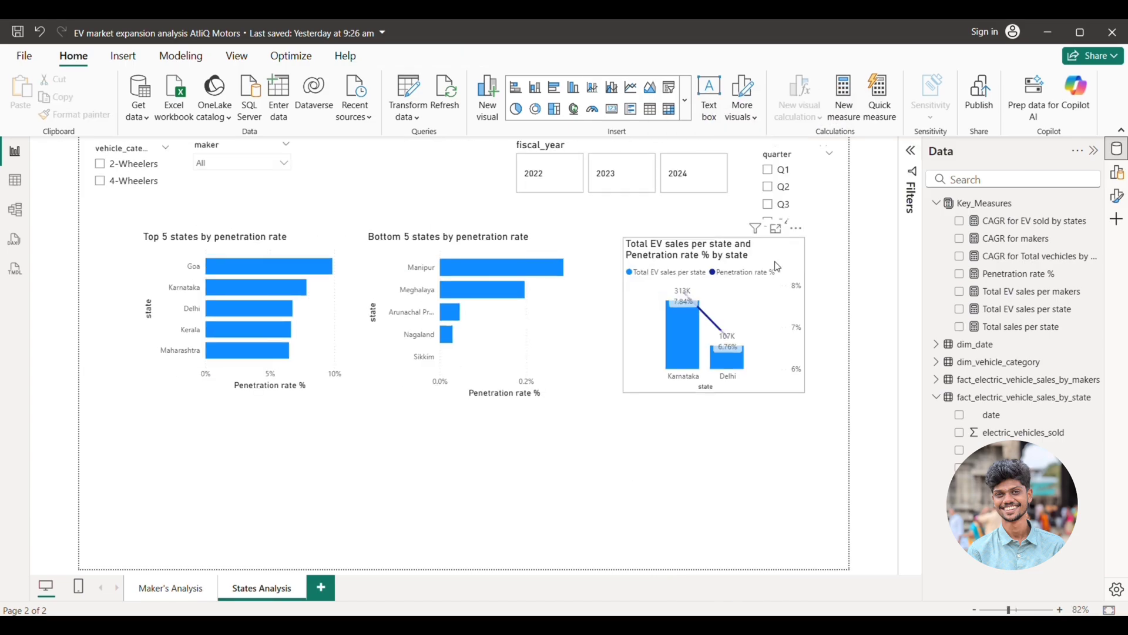
left_click(780, 223)
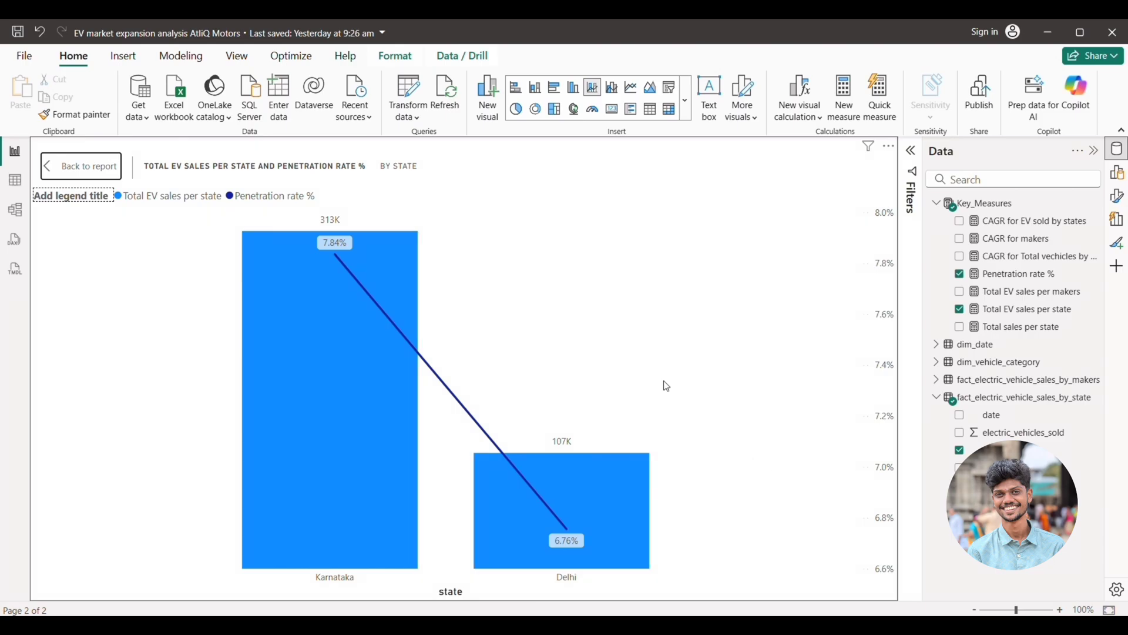
left_click(100, 176)
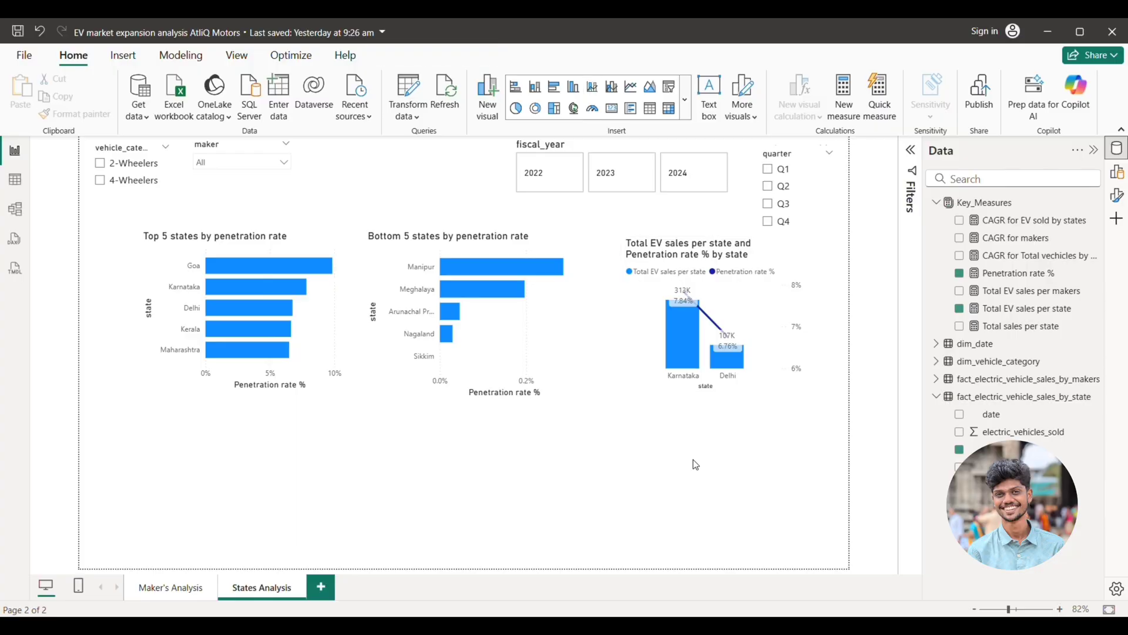
Step: Filter the report page to fiscal year 2024 and compare Karnataka and Delhi in the combo chart's focus mode before returning to the report
left_click(702, 165)
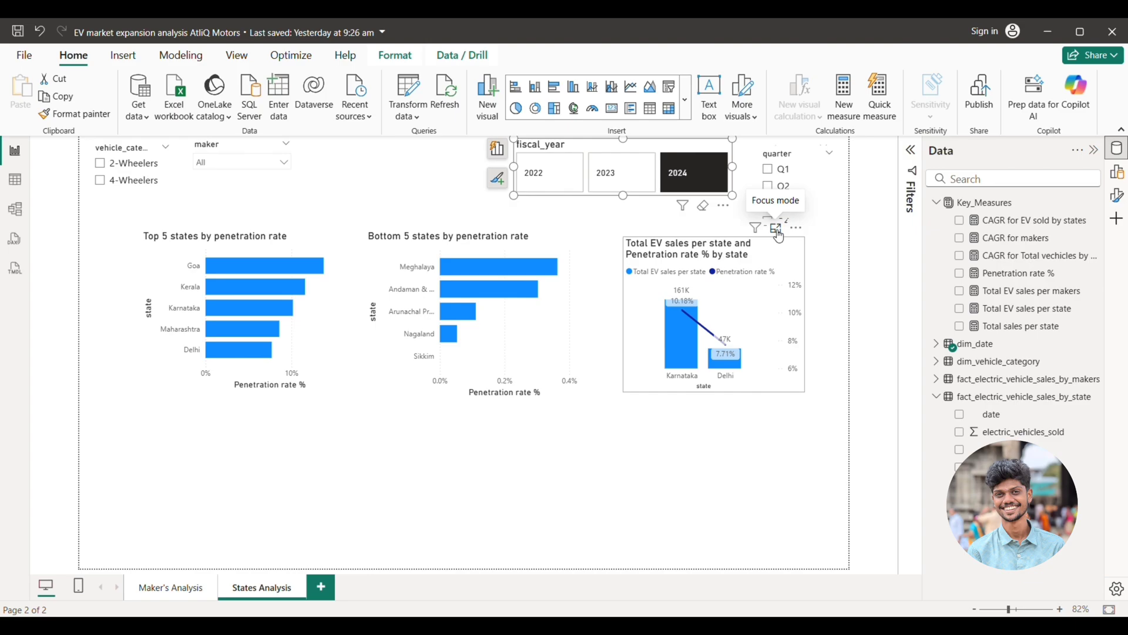
left_click(778, 231)
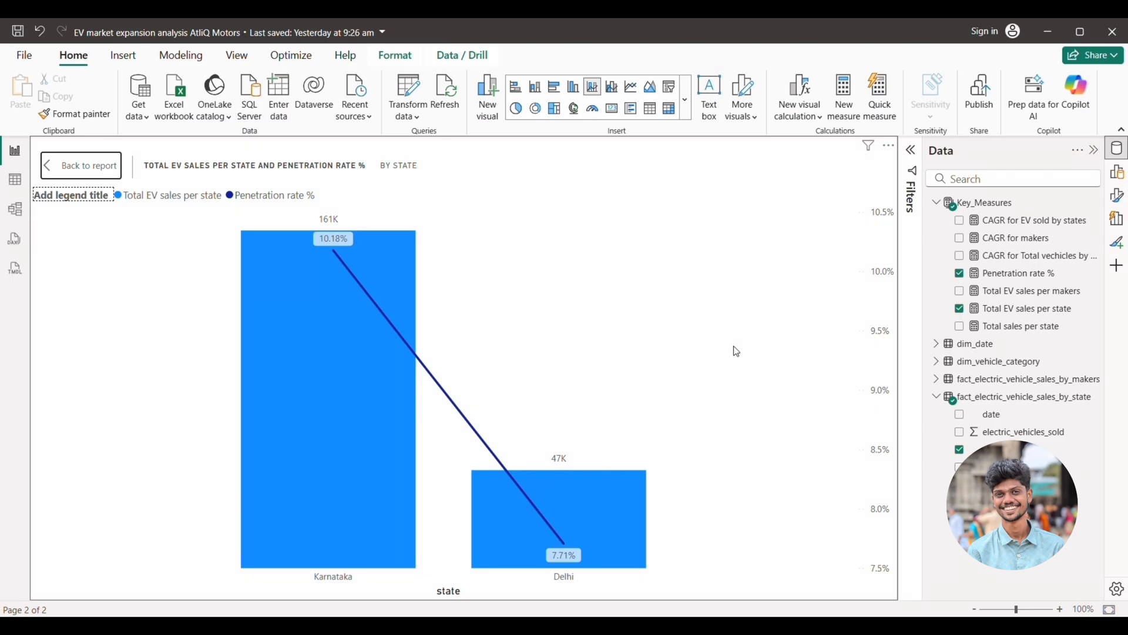
left_click(103, 168)
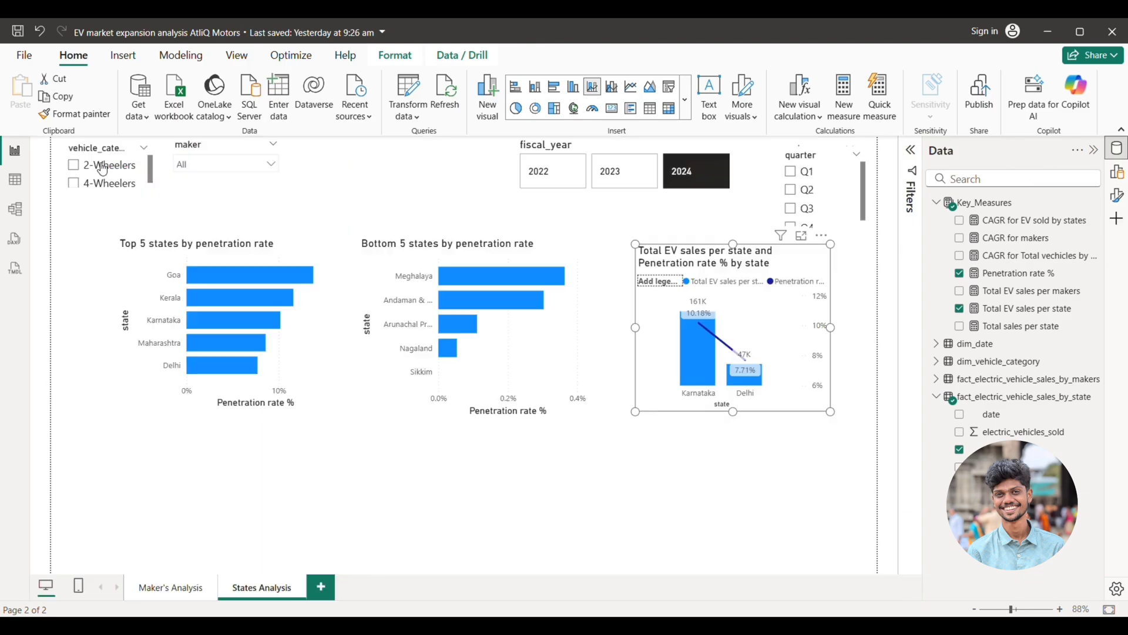
left_click(606, 498)
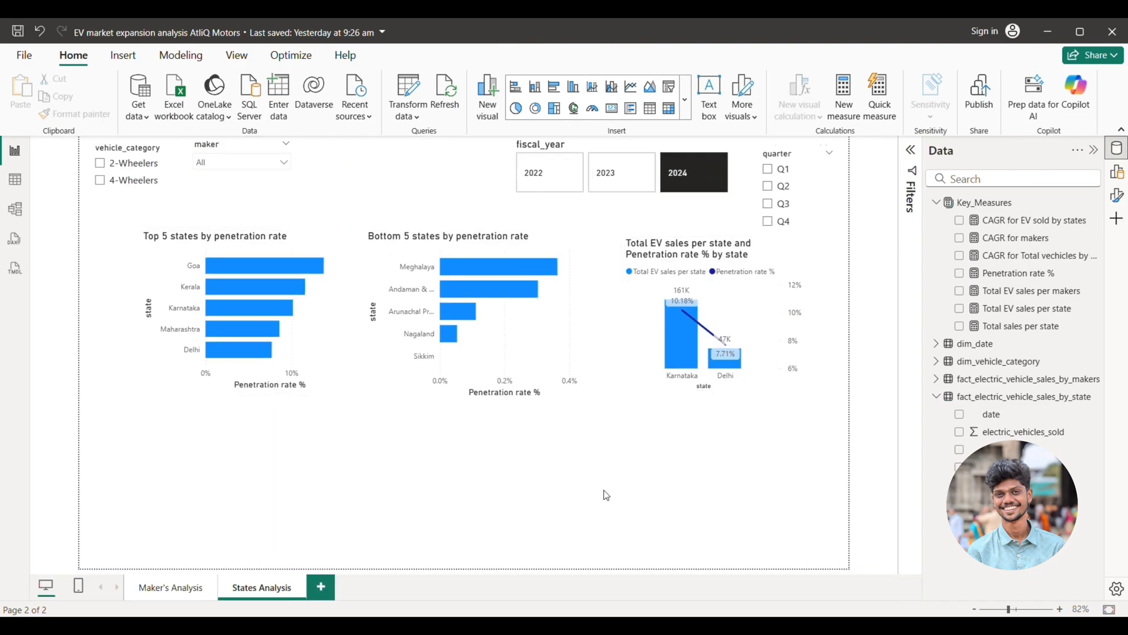